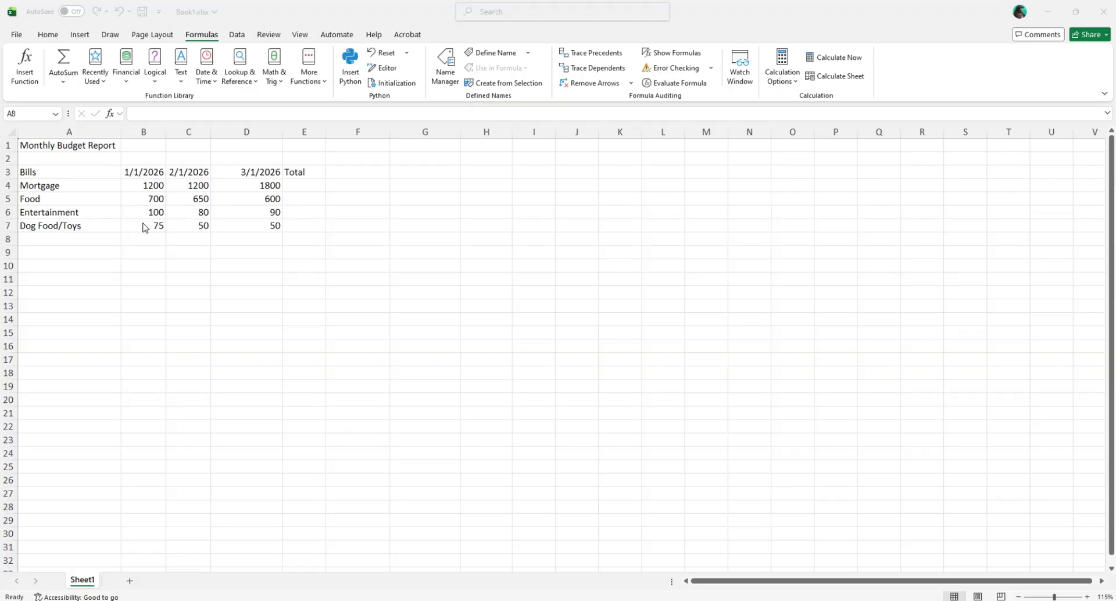
Step: Enter the formula =1200+700+100+75 in B8 to add up the January bills with typed numbers
click(150, 190)
key(BackSpace)
click(149, 199)
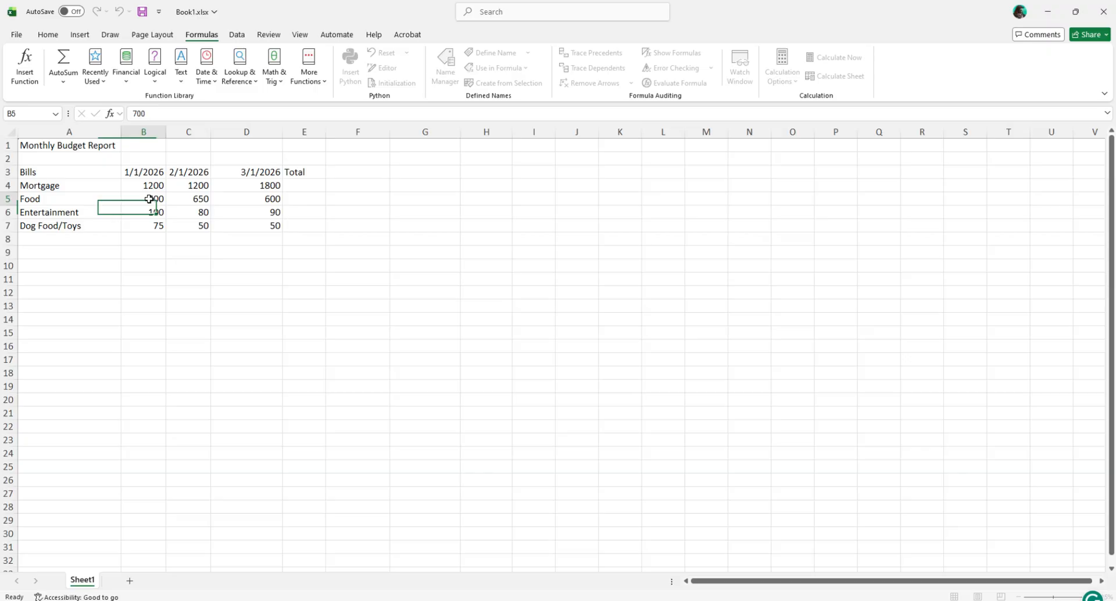
click(152, 214)
click(152, 226)
click(144, 238)
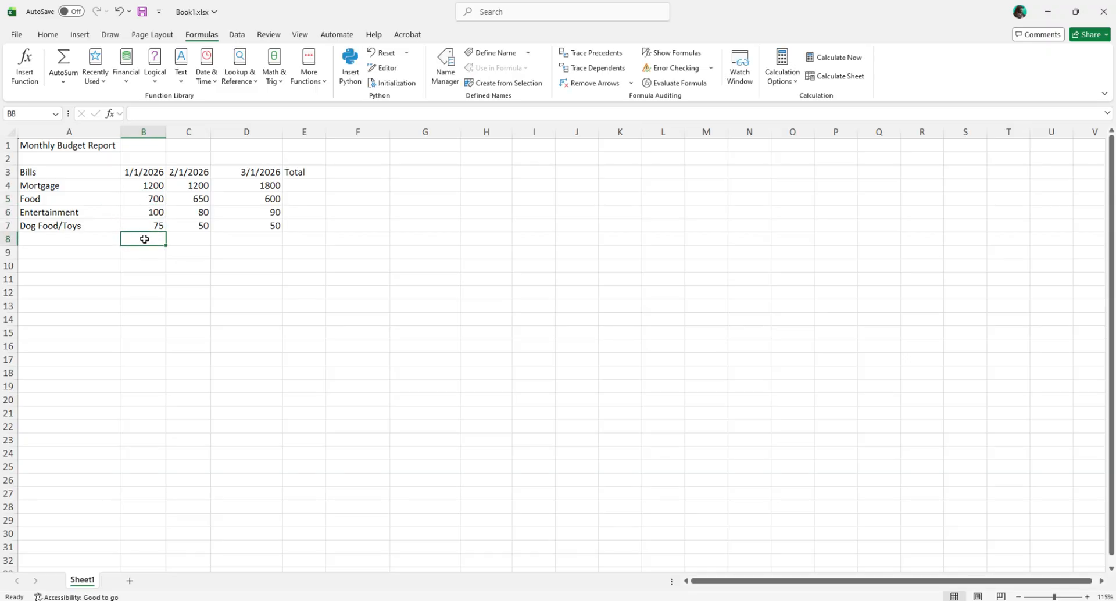
key(BackSpace)
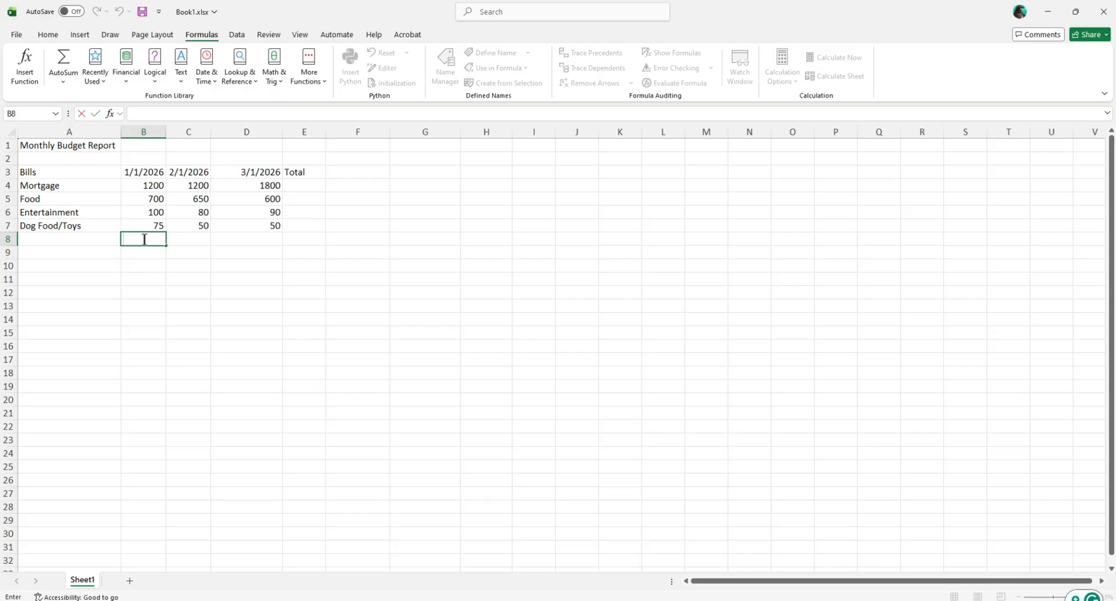
text(=1200+)
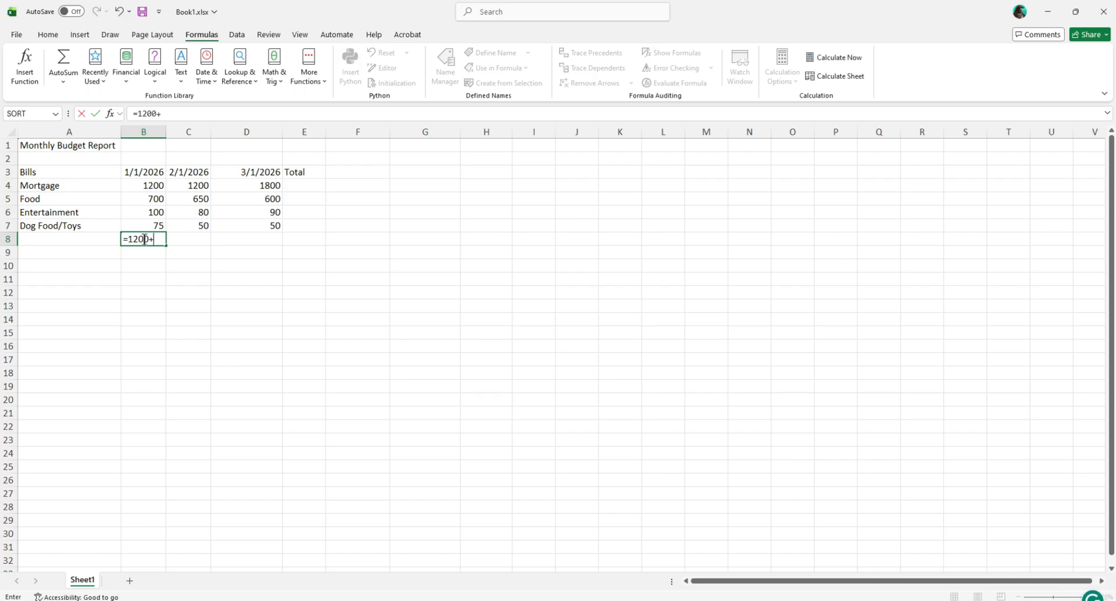
text(700+100+75)
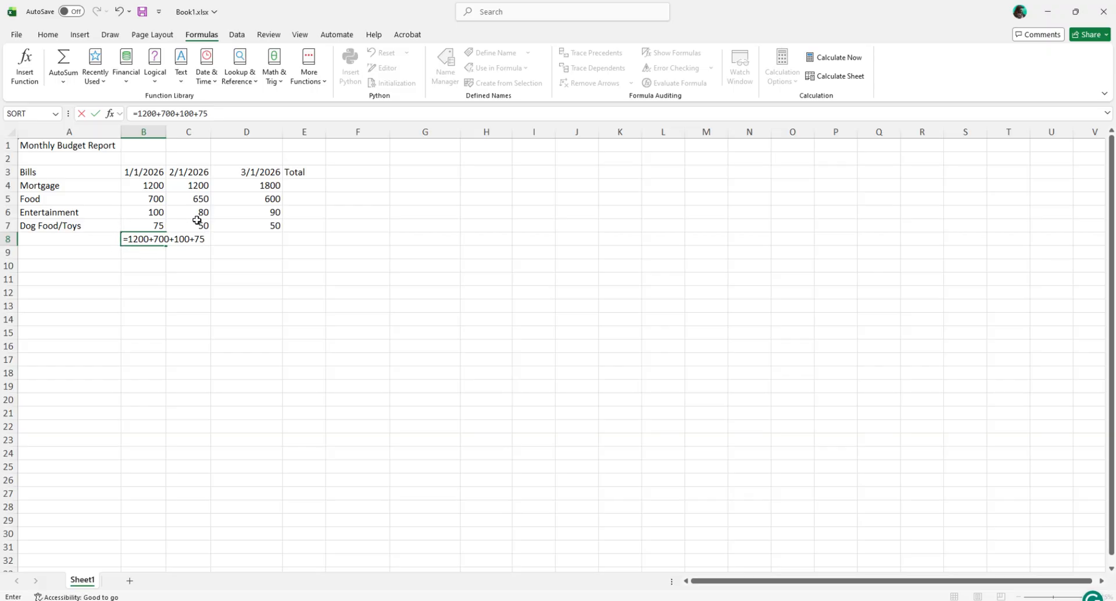
key(Return)
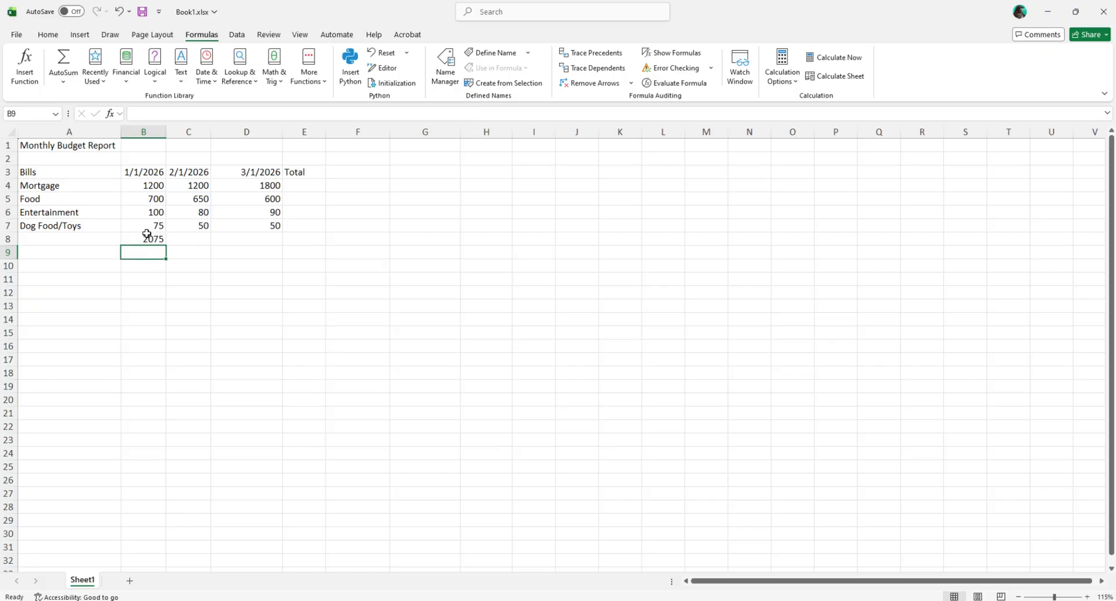
Step: Change the January Food amount in B5 to 750
click(157, 197)
double_click(158, 198)
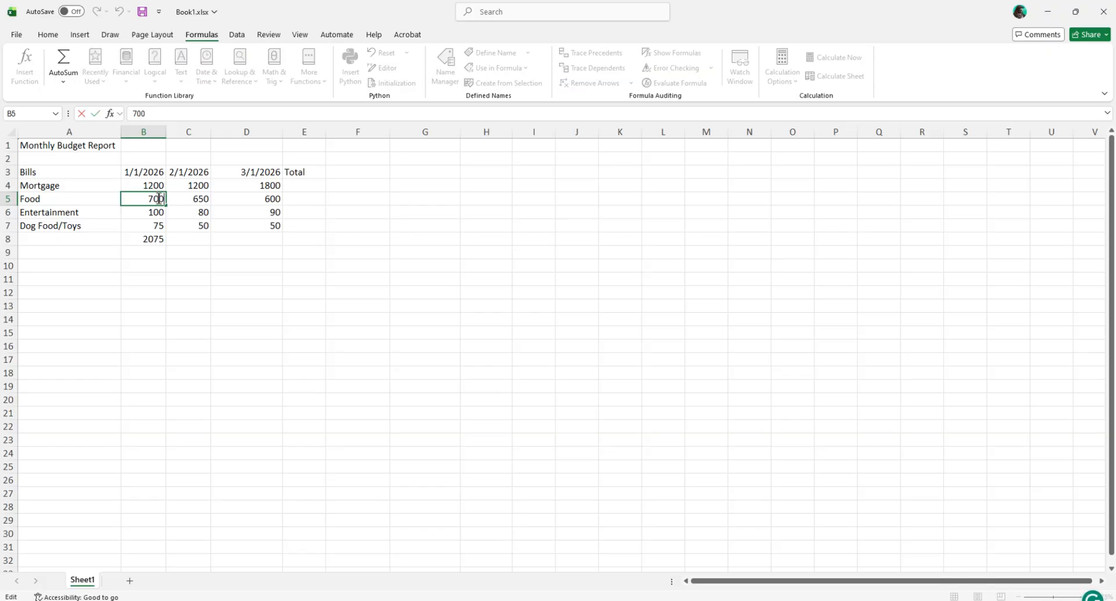
key(BackSpace)
text(5)
key(Return)
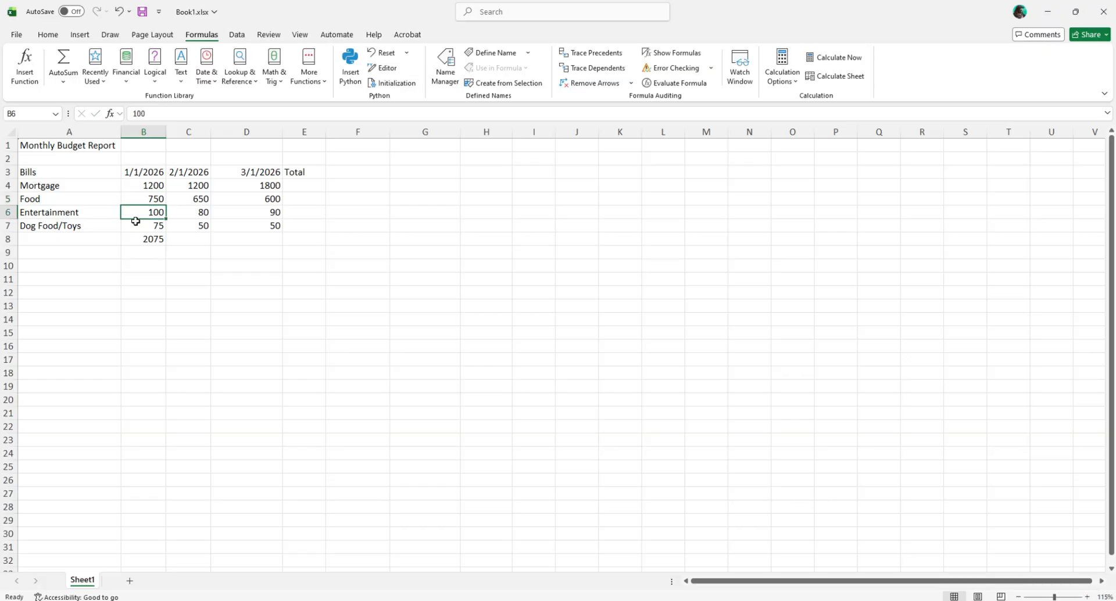
click(145, 240)
double_click(145, 240)
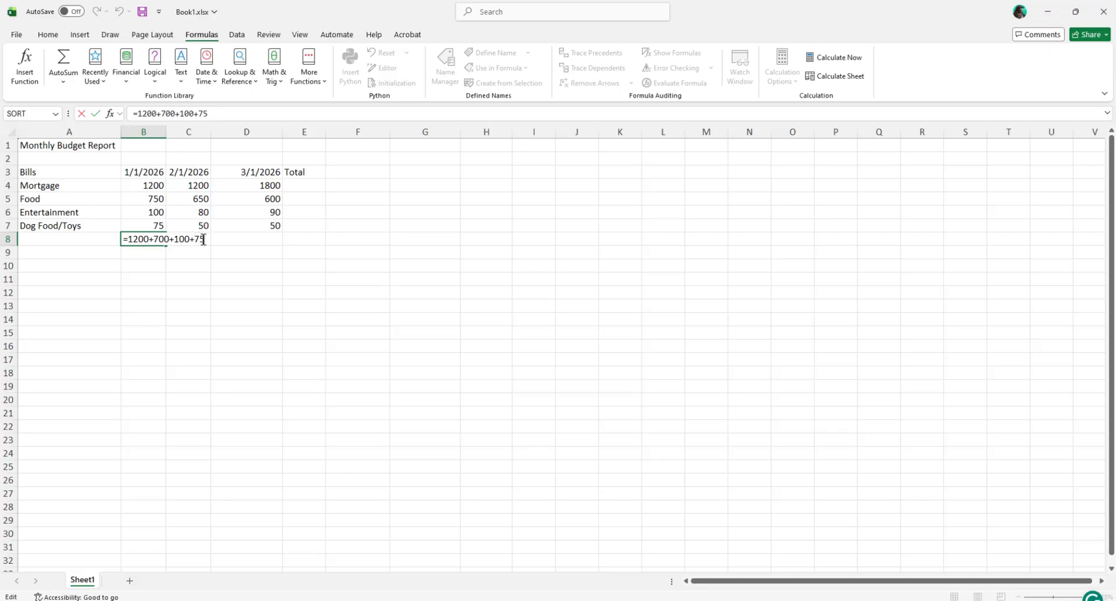
drag(202, 239, 128, 241)
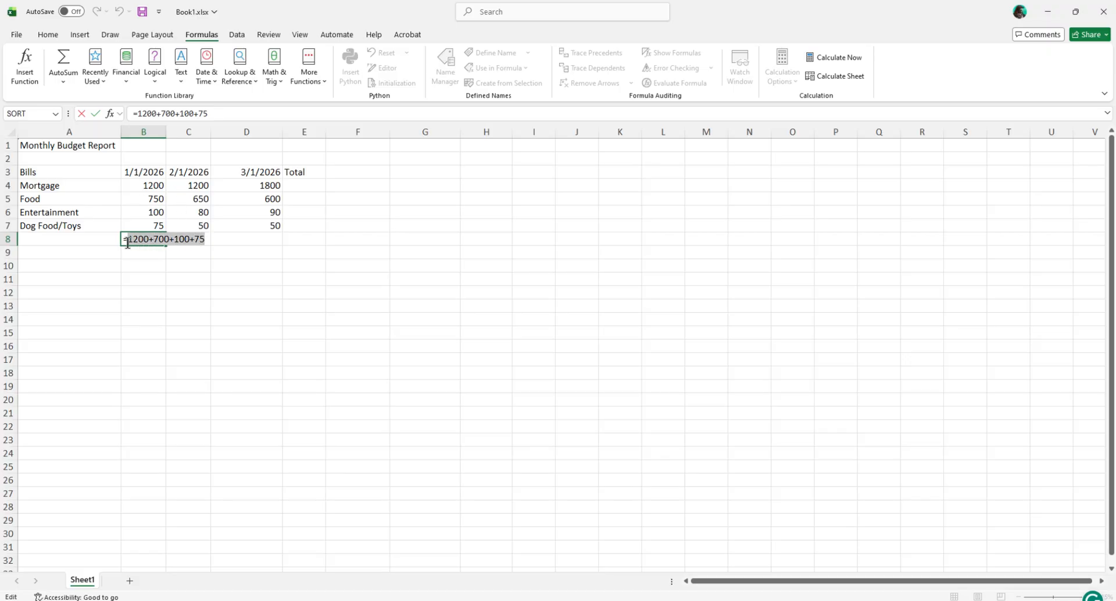
key(BackSpace)
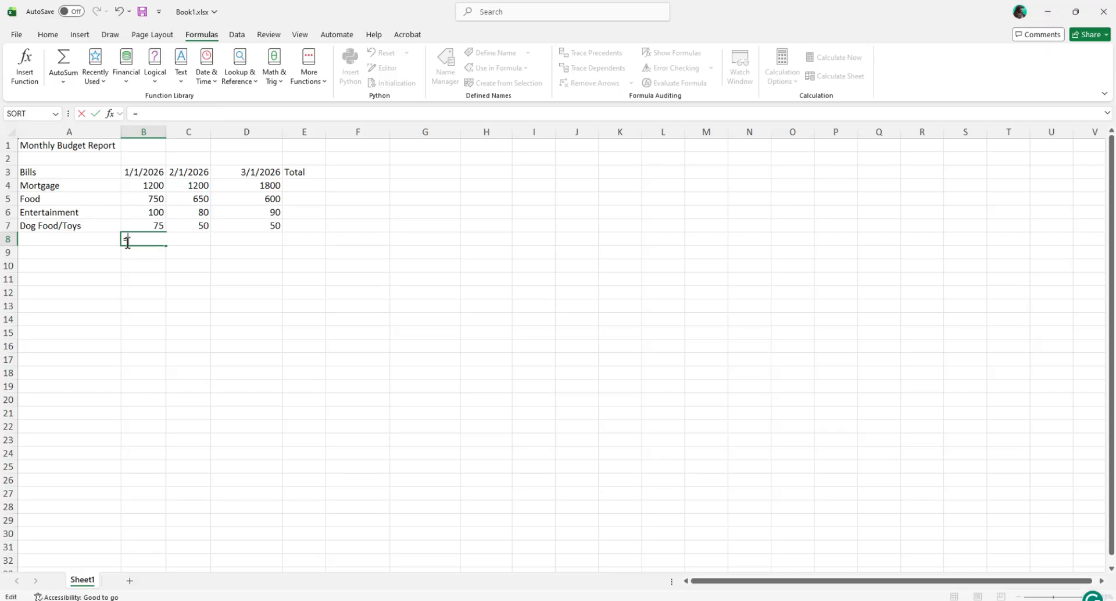
click(152, 278)
key(Escape)
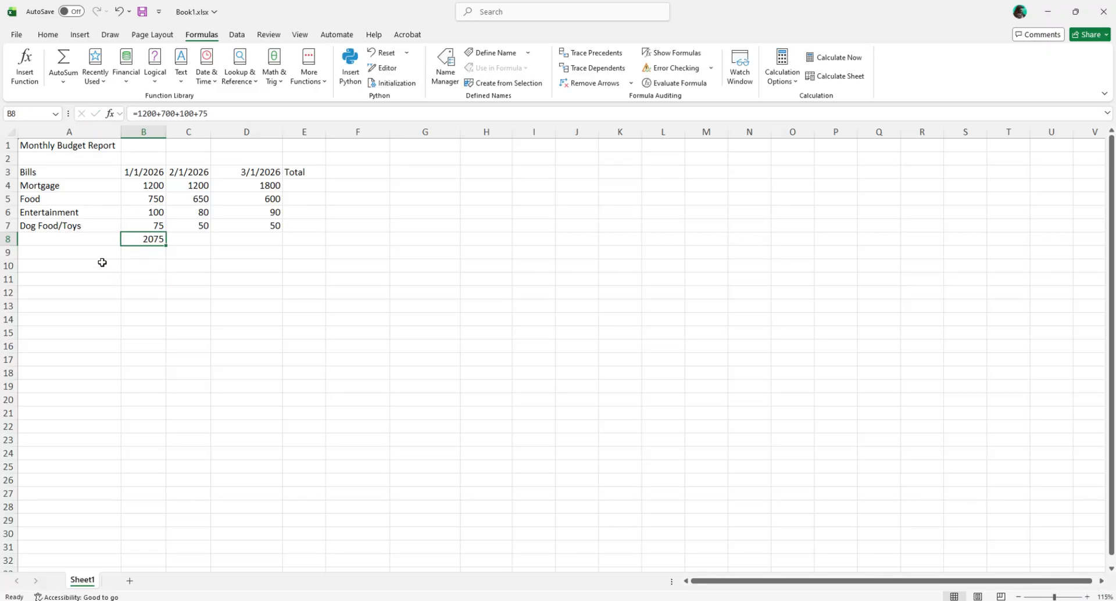
Step: Clear the formula of typed numbers from B8, leaving the cell empty
double_click(150, 238)
drag(124, 239, 203, 238)
key(BackSpace)
click(150, 267)
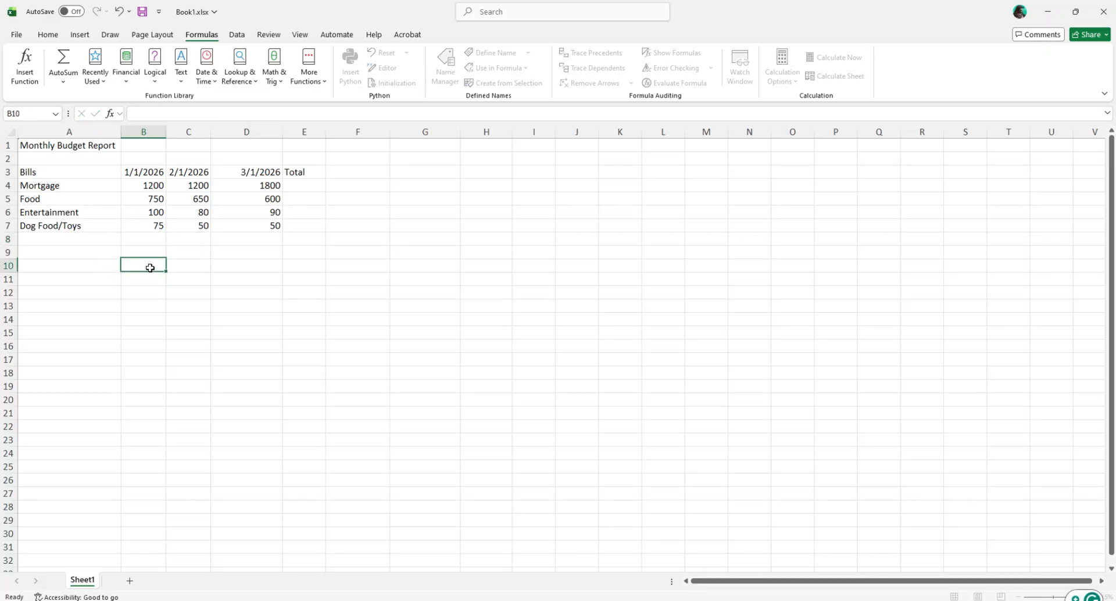
Step: Total the January amounts in B4:B7 into B8 with AutoSum, and open the resulting formula to inspect its cell range
click(150, 237)
click(153, 186)
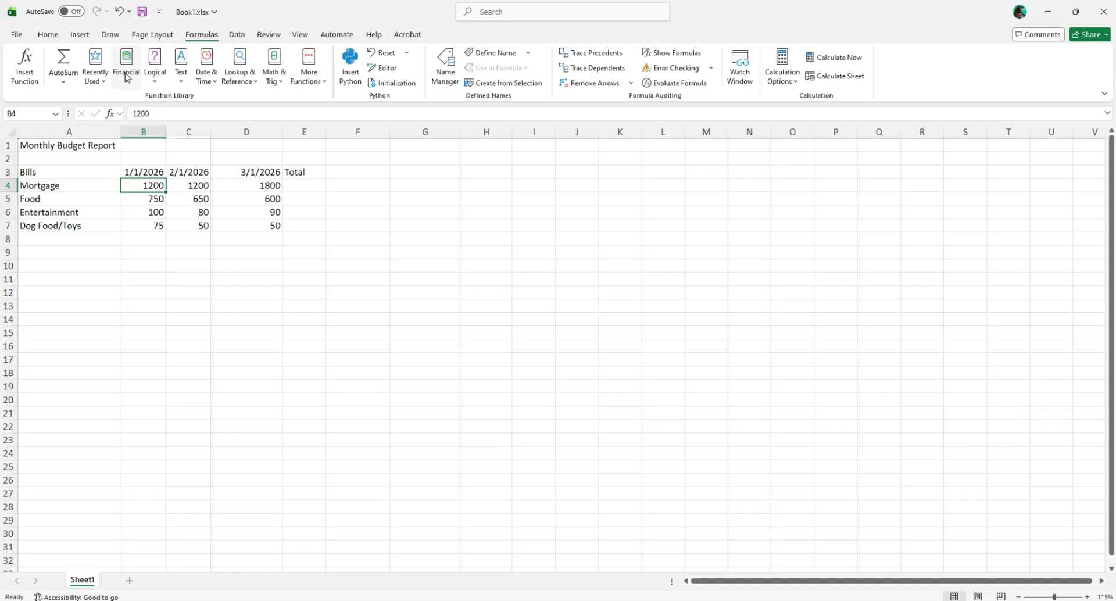
drag(151, 185, 155, 225)
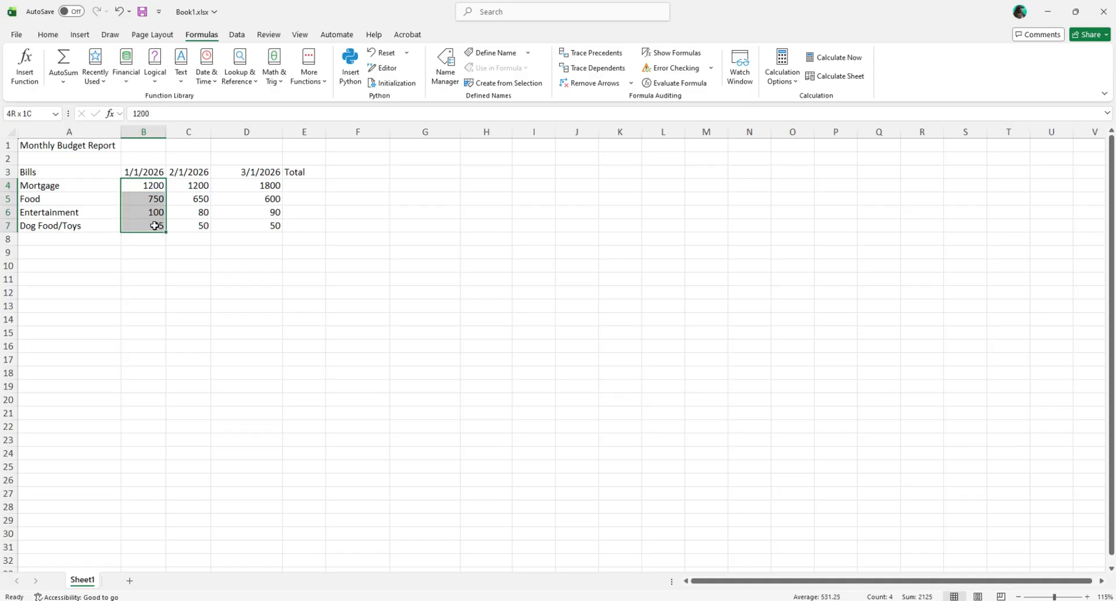
click(62, 60)
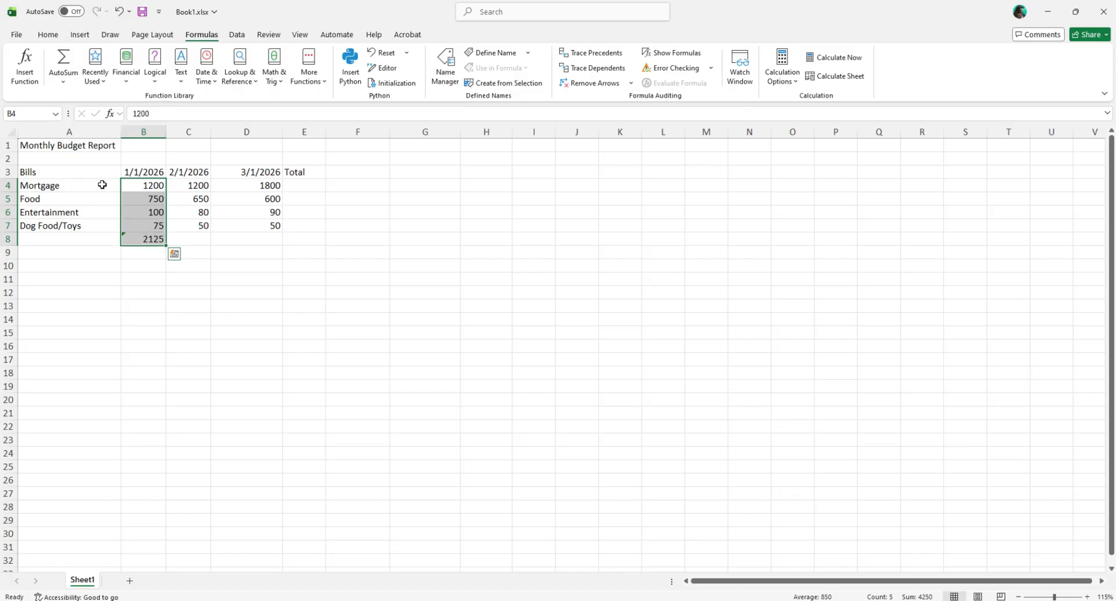
click(136, 290)
double_click(150, 239)
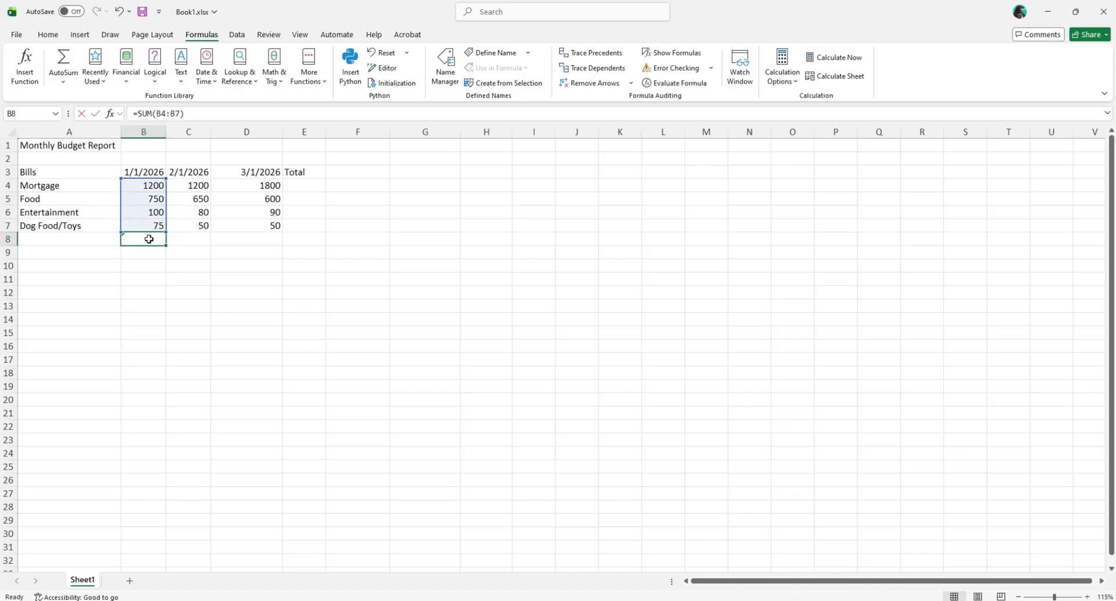
double_click(148, 239)
click(148, 239)
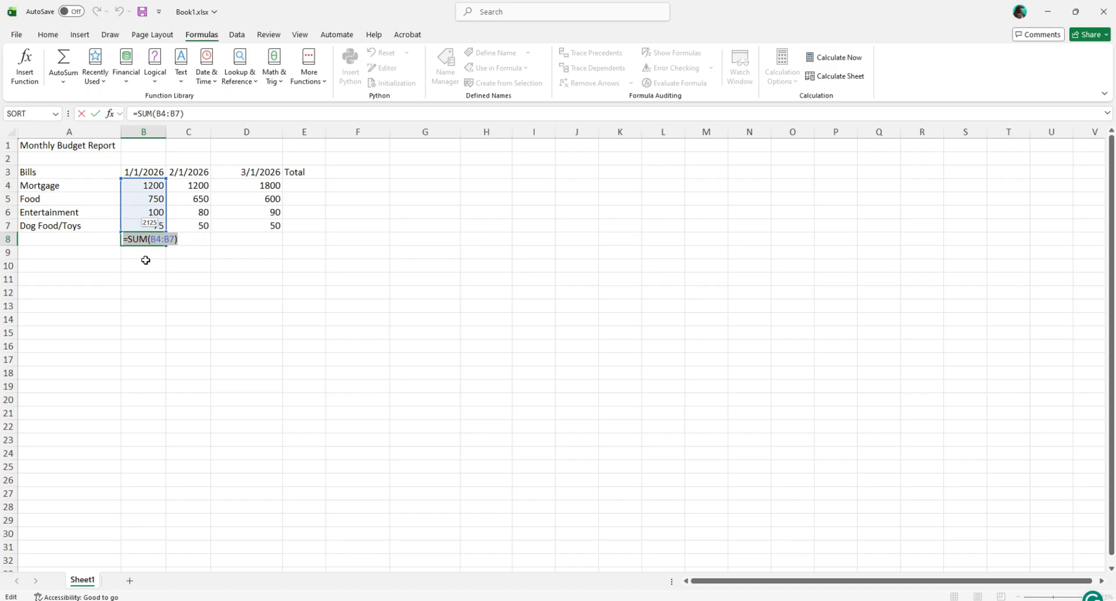
click(166, 240)
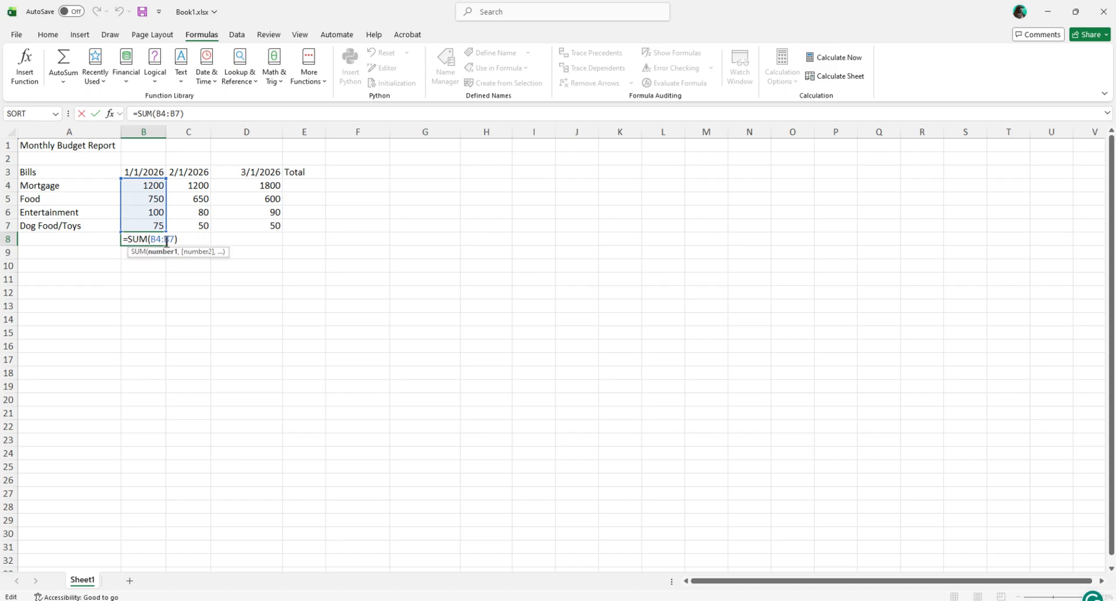
click(180, 239)
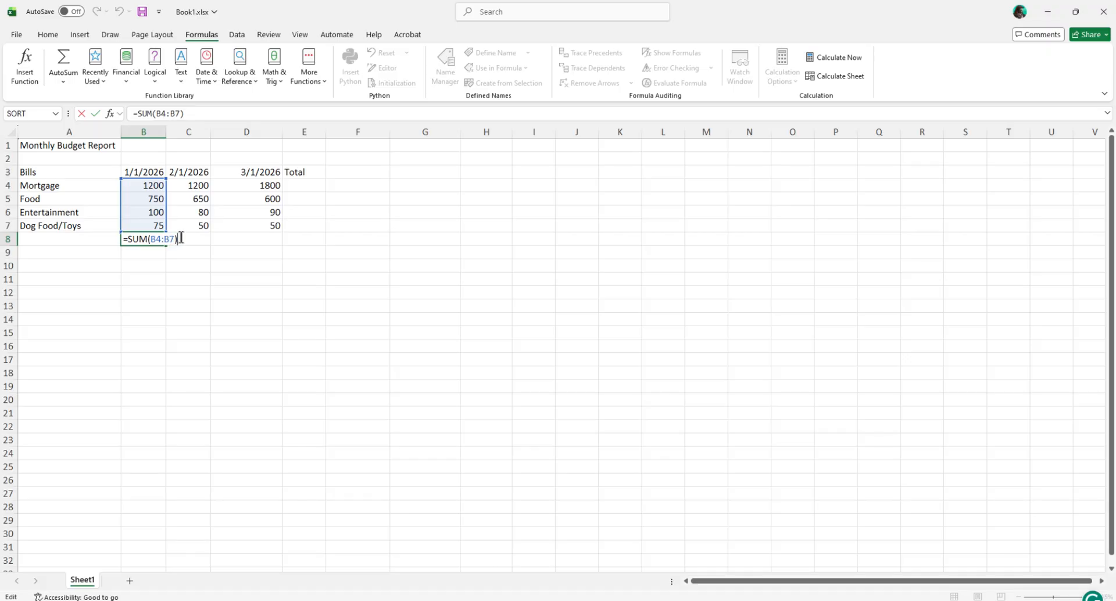
Step: Replace the SUM function in B8 with =B4+B5+B6+B7, and reopen the entered formula to review its cell references
drag(179, 238, 129, 238)
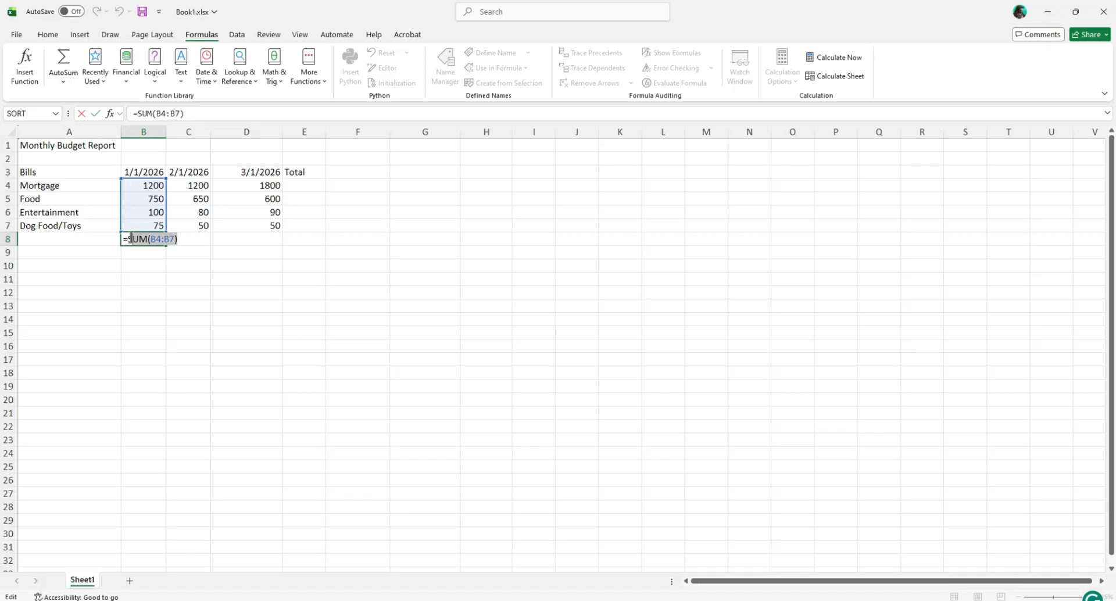
key(BackSpace)
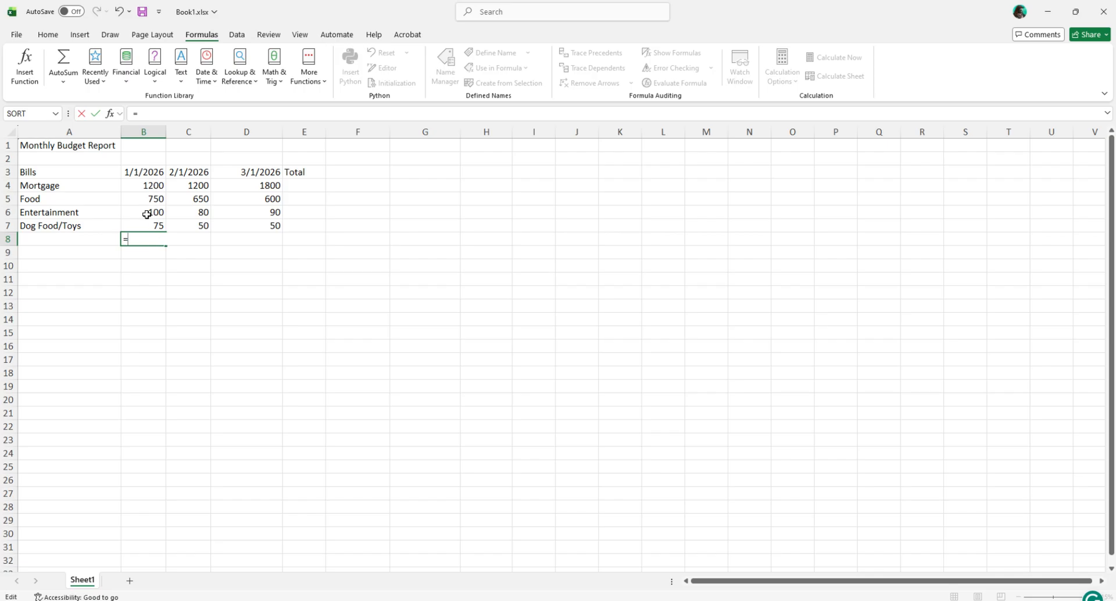
click(154, 184)
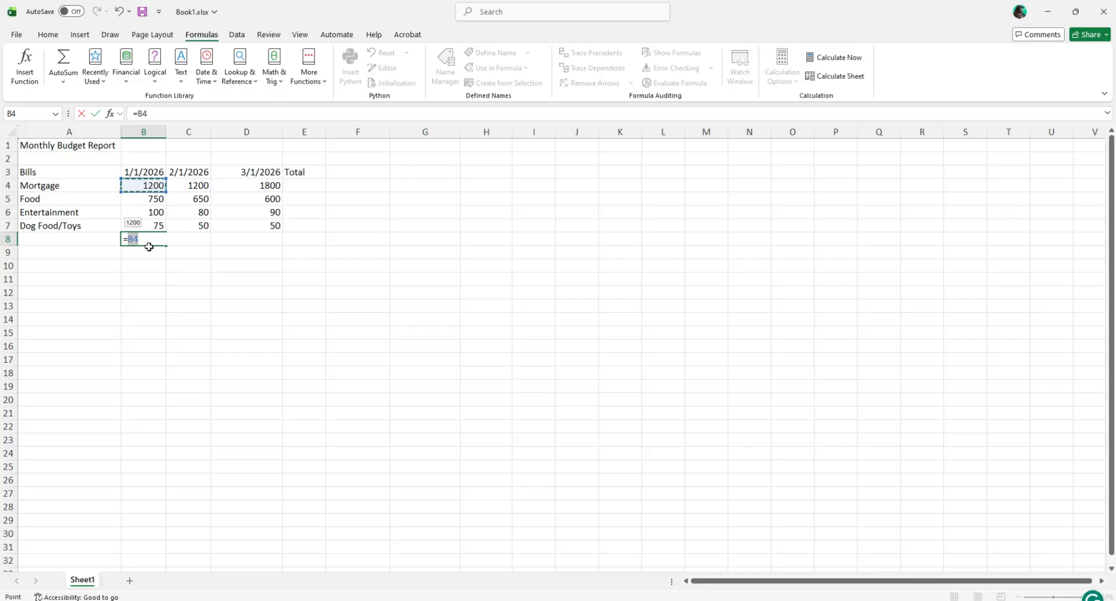
text(+)
click(152, 199)
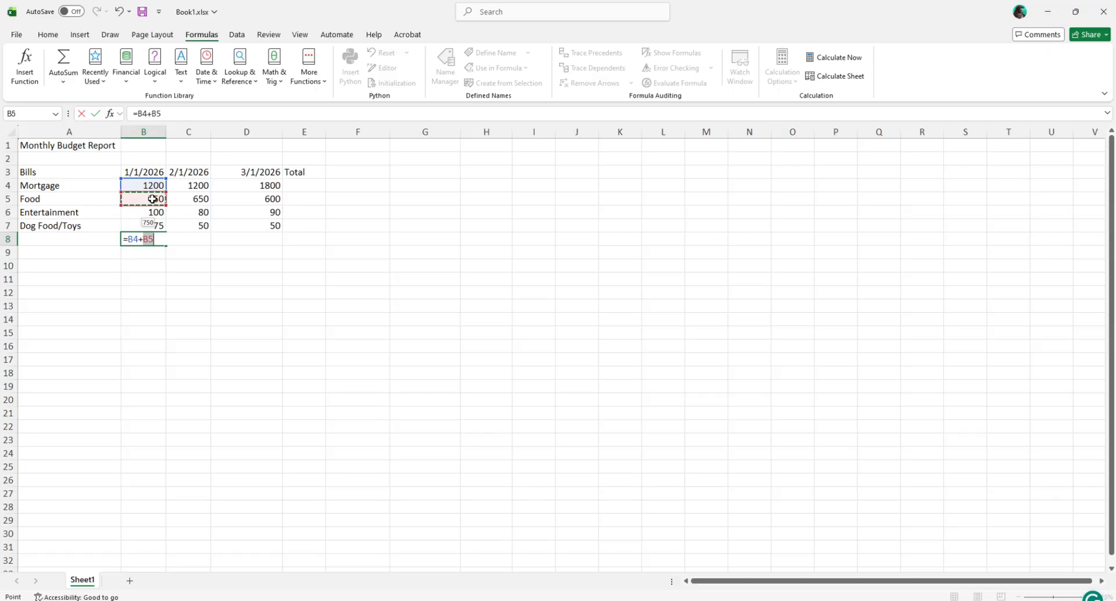
text(+)
click(159, 213)
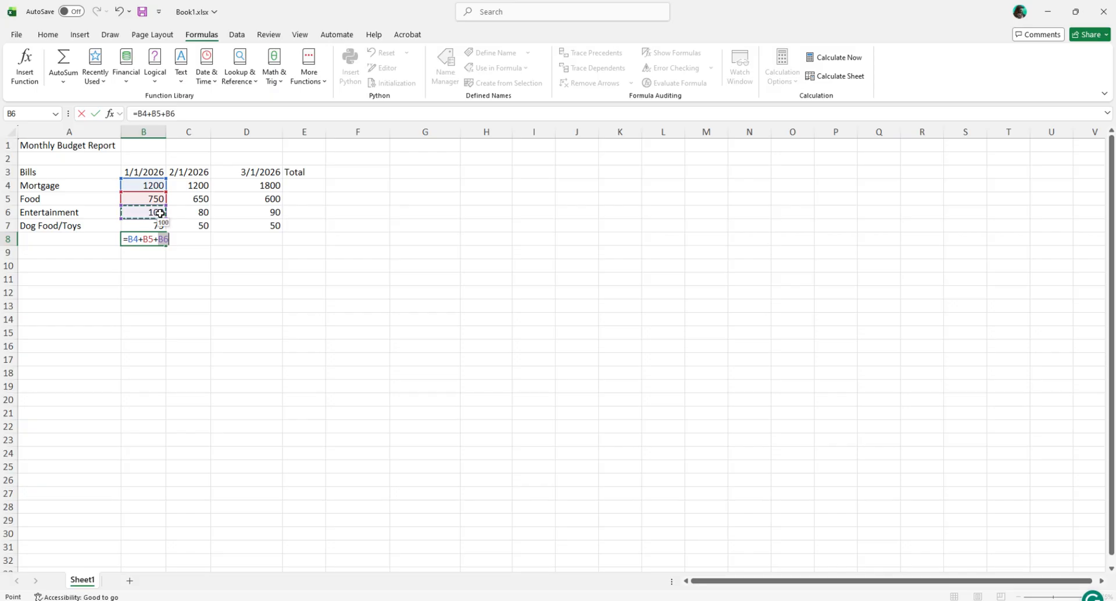
text(+)
click(148, 224)
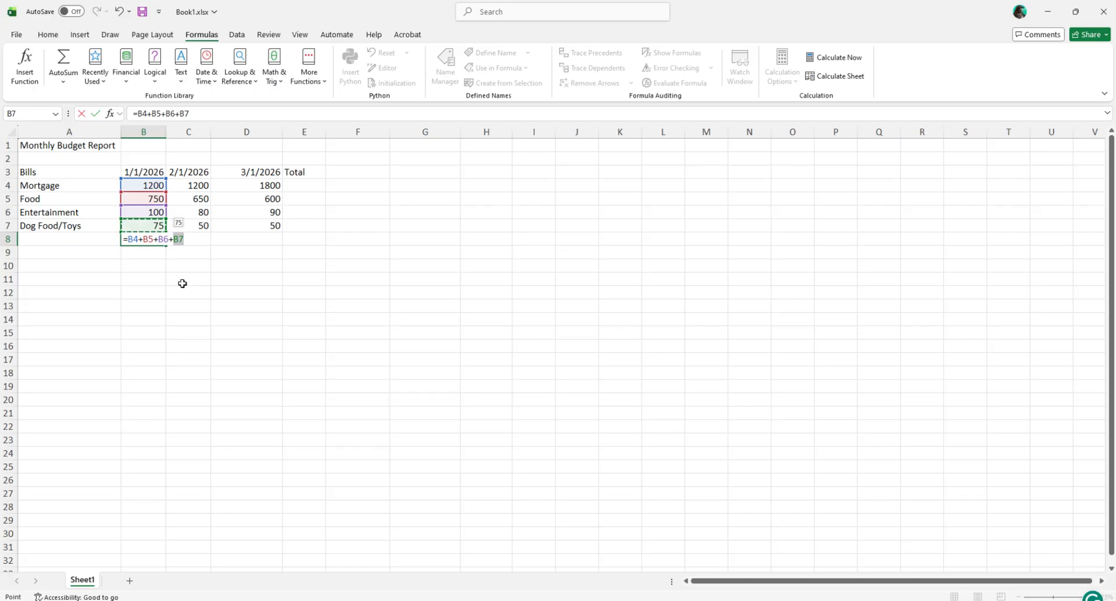
key(Return)
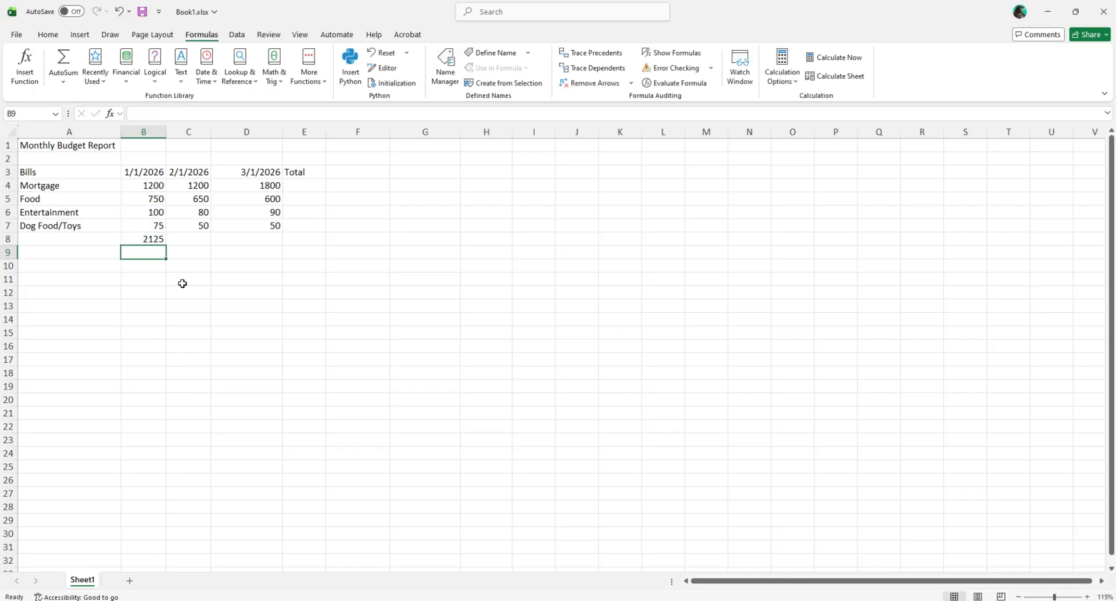
double_click(144, 240)
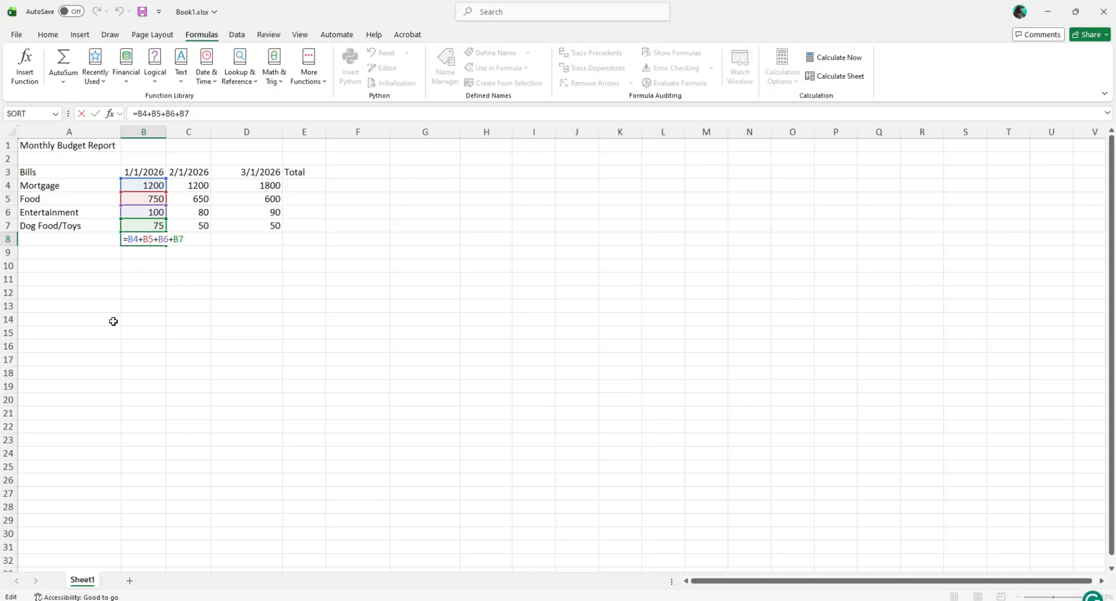
click(141, 289)
key(Escape)
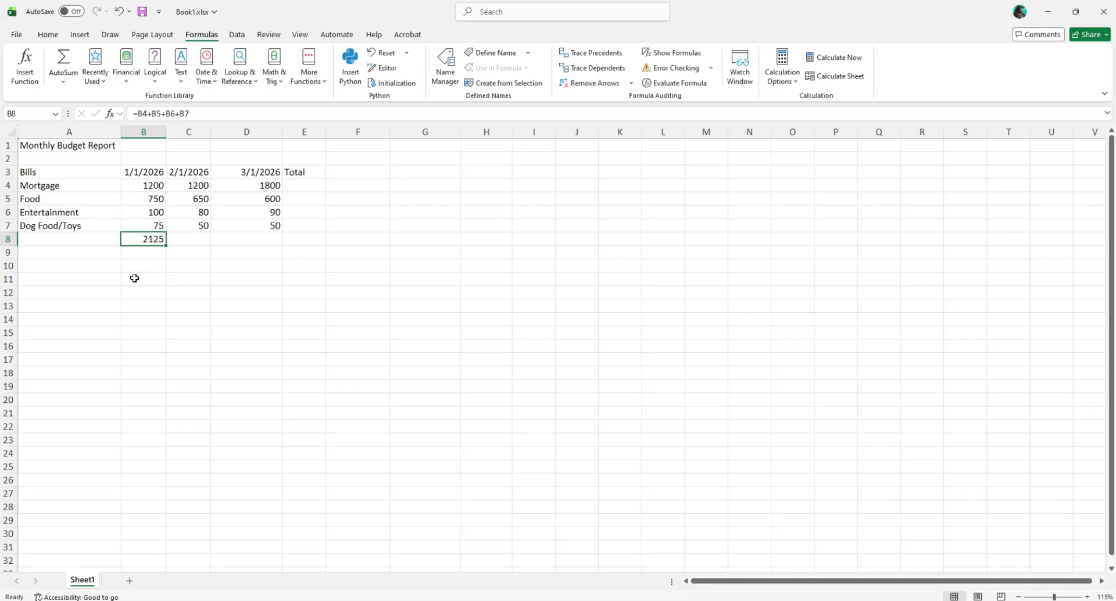